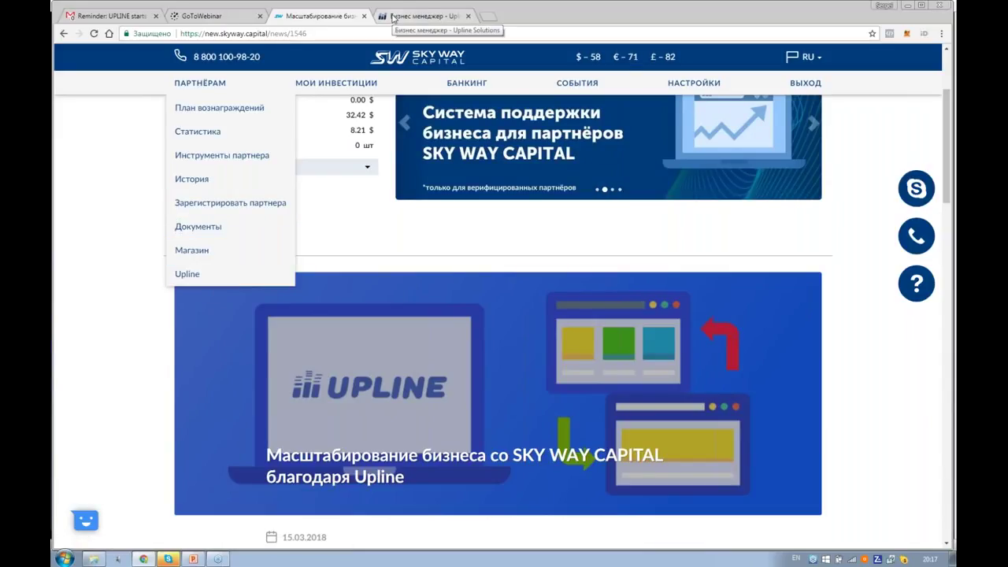
- Switch to the Upline business manager and open the Команда page to view its e-mail search
left_click(394, 17)
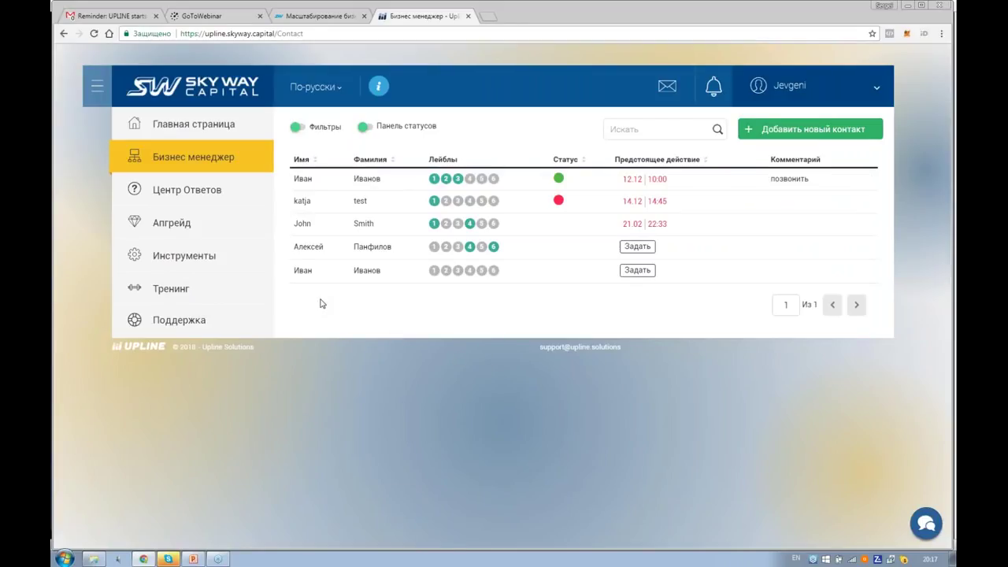
left_click(185, 159)
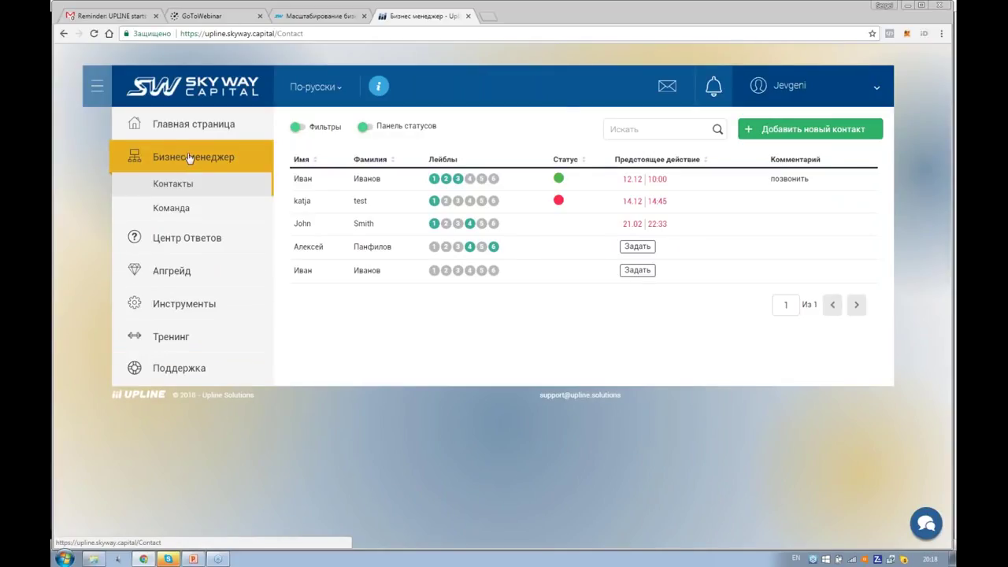
left_click(176, 212)
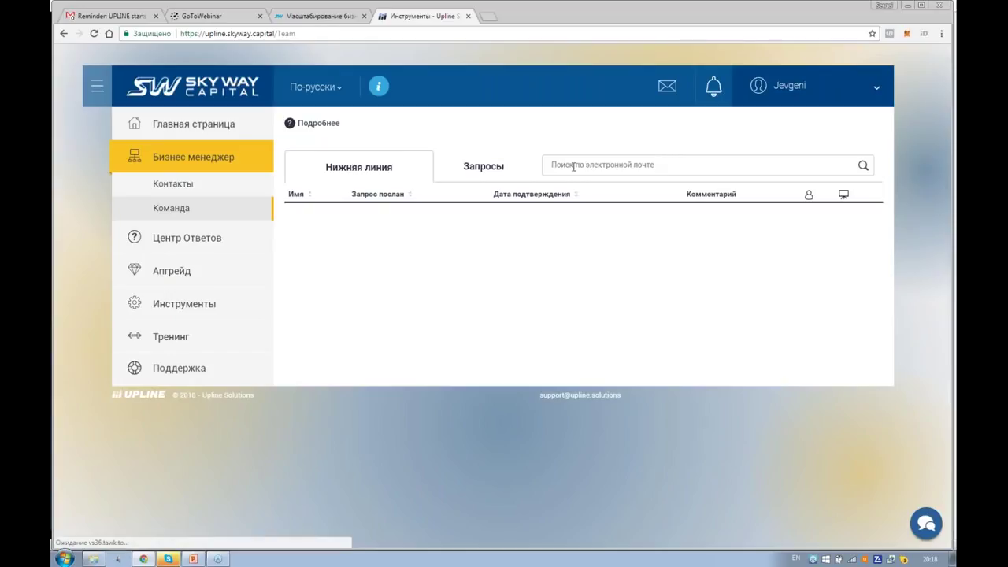
left_click(573, 166)
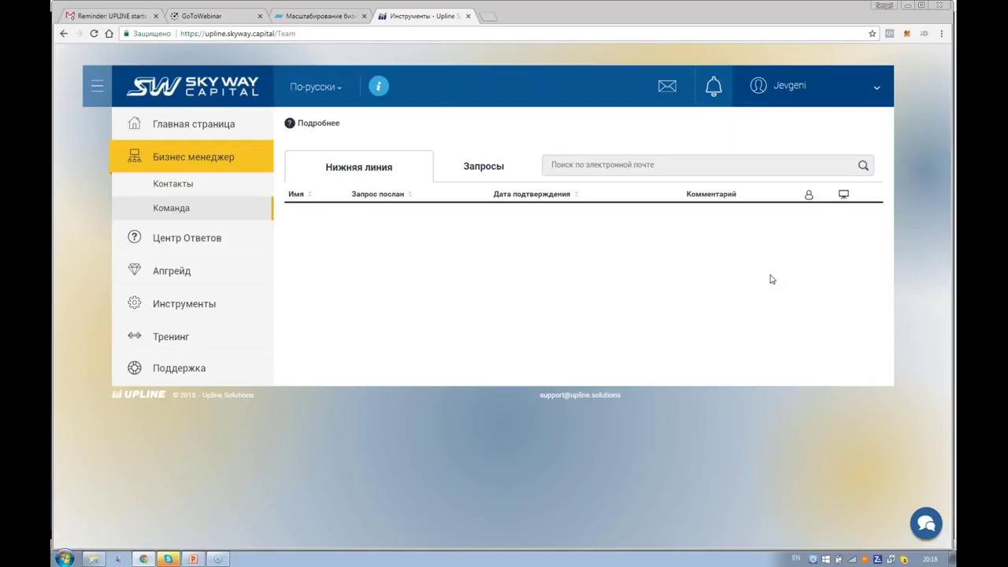
- Return from the team page to the Контакты list of the business manager
left_click(165, 161)
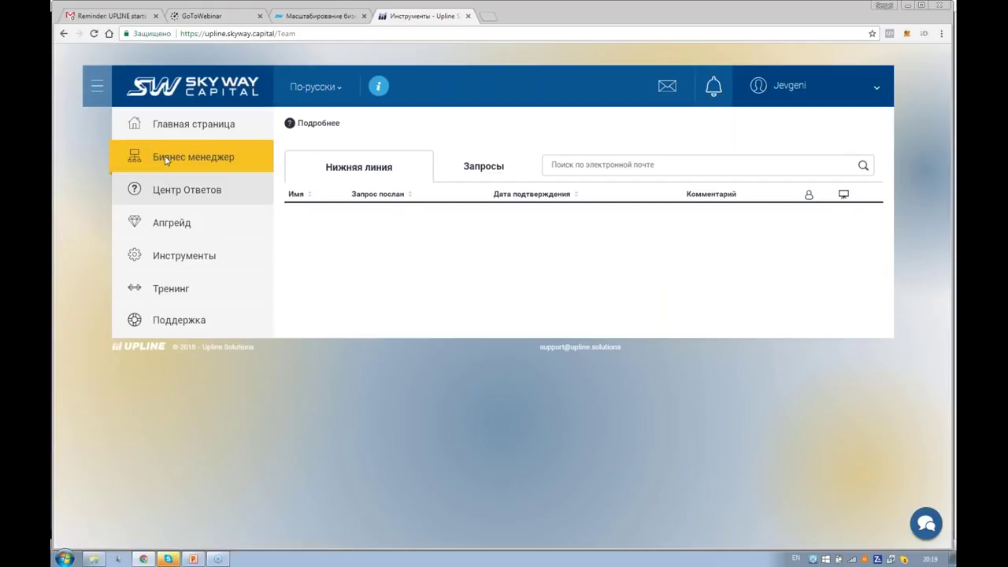
left_click(166, 159)
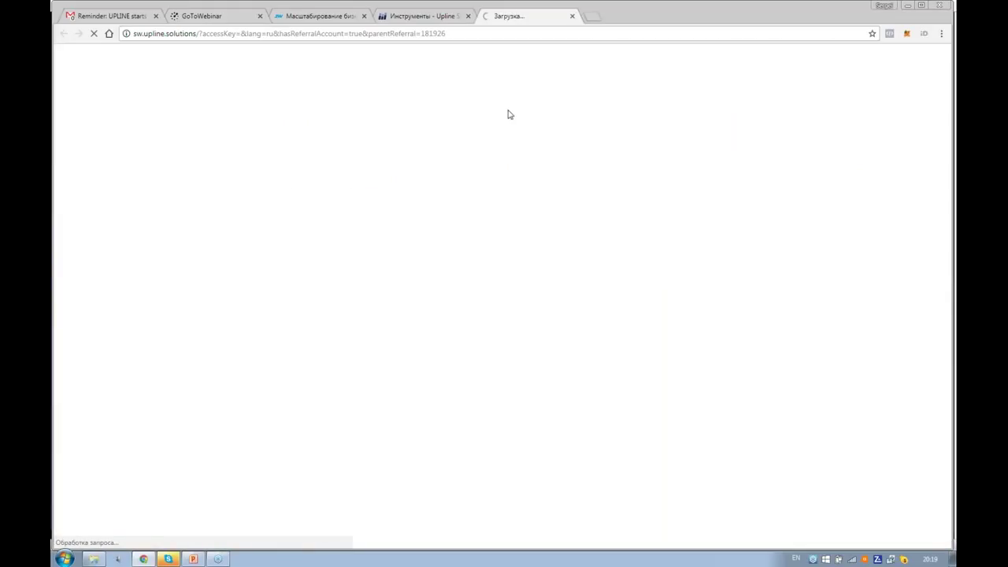
left_click(424, 19)
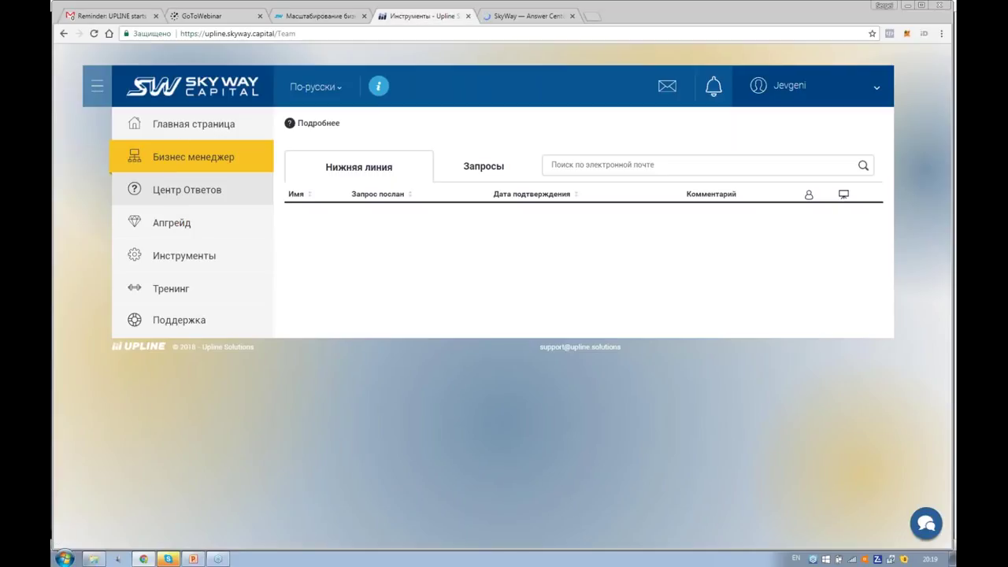
left_click(174, 163)
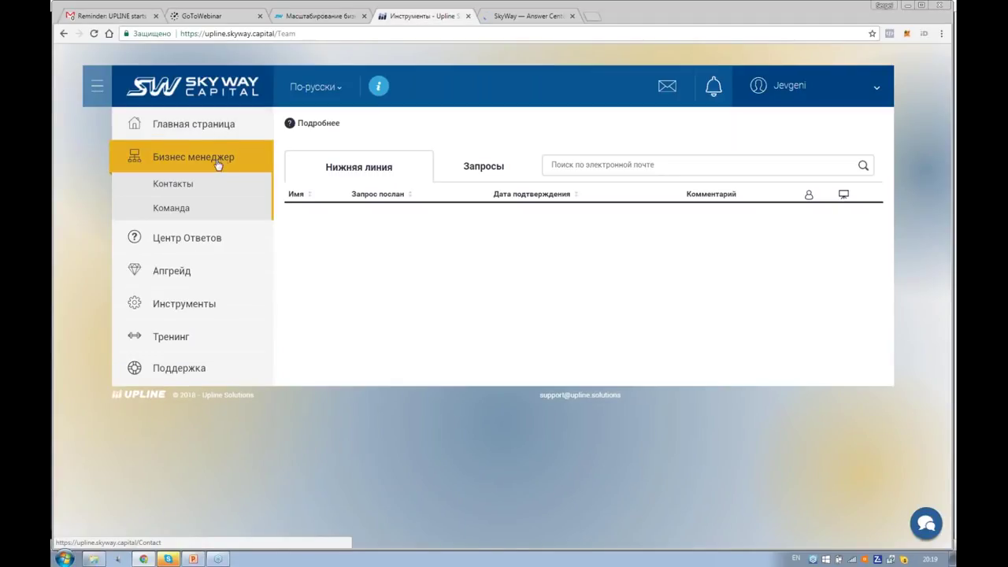
left_click(178, 185)
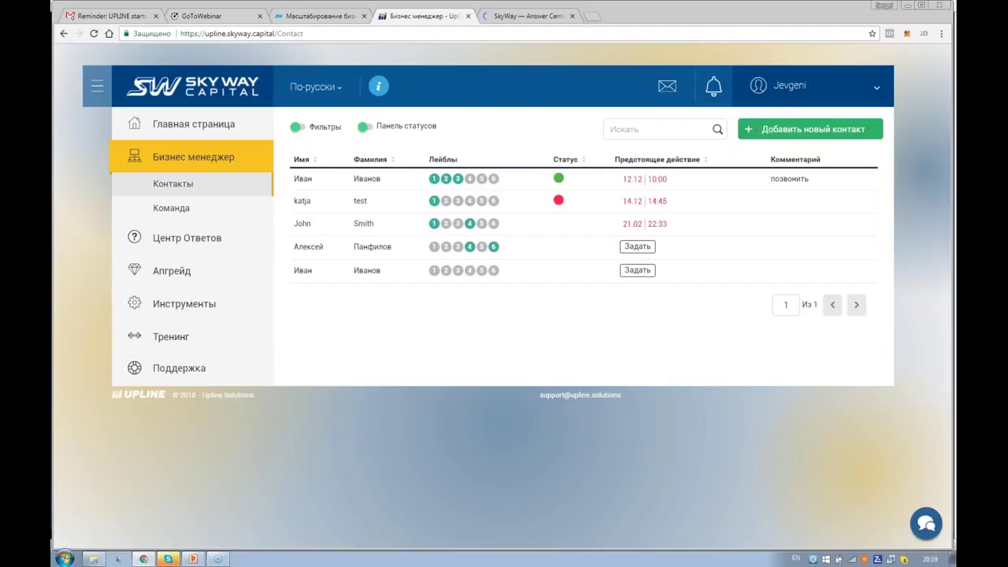
- Start adding a new contact and add three more empty contact rows
left_click(768, 128)
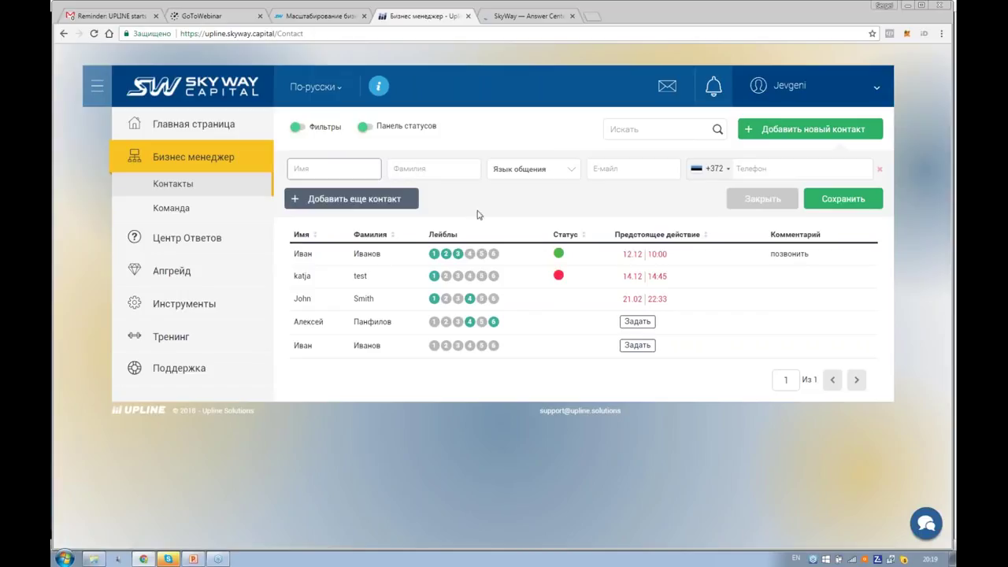
left_click(325, 202)
left_click(329, 199)
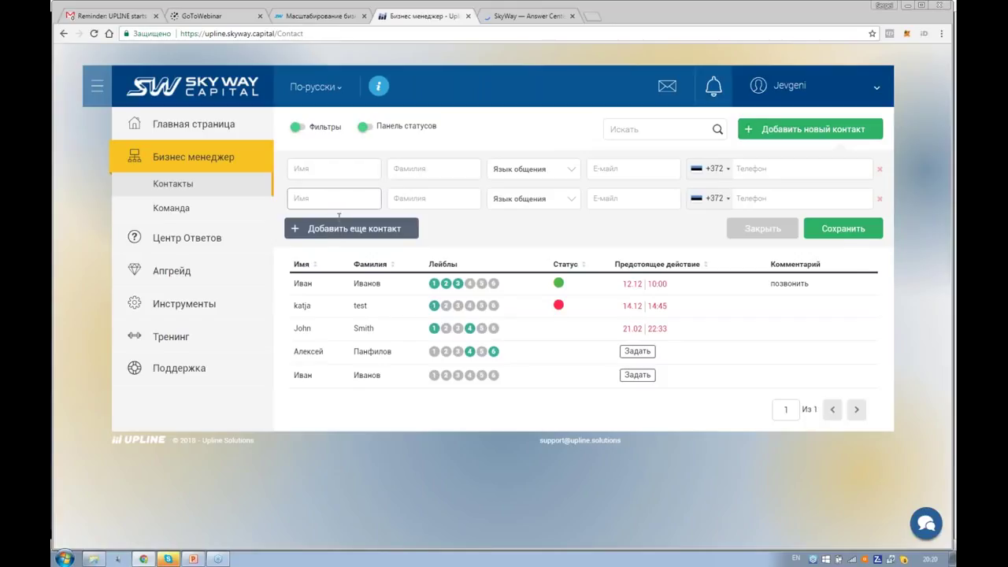
left_click(339, 222)
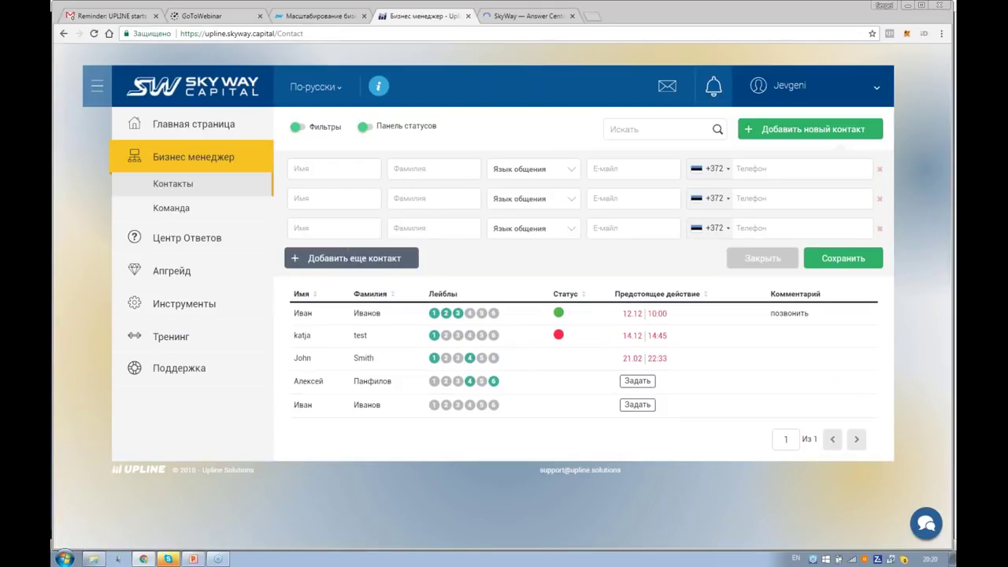
left_click(346, 258)
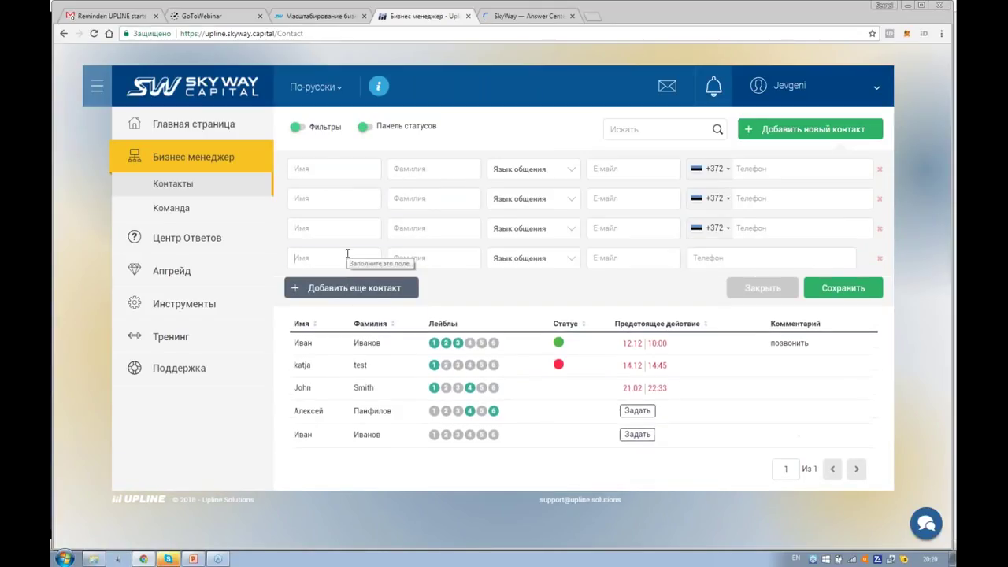
- Examine the first contact row's name, surname, communication language, e-mail and phone country code fields
left_click(370, 166)
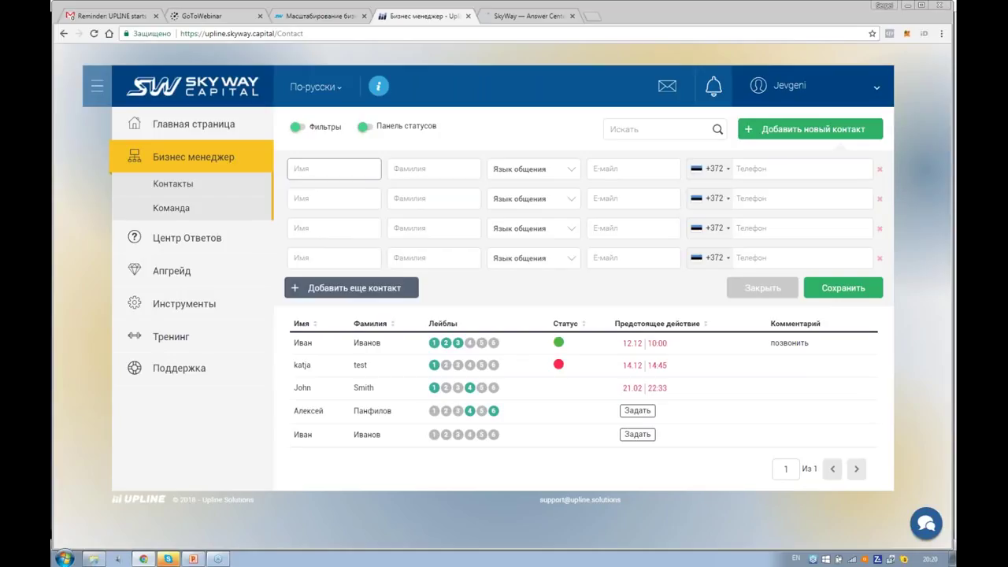
left_click(409, 170)
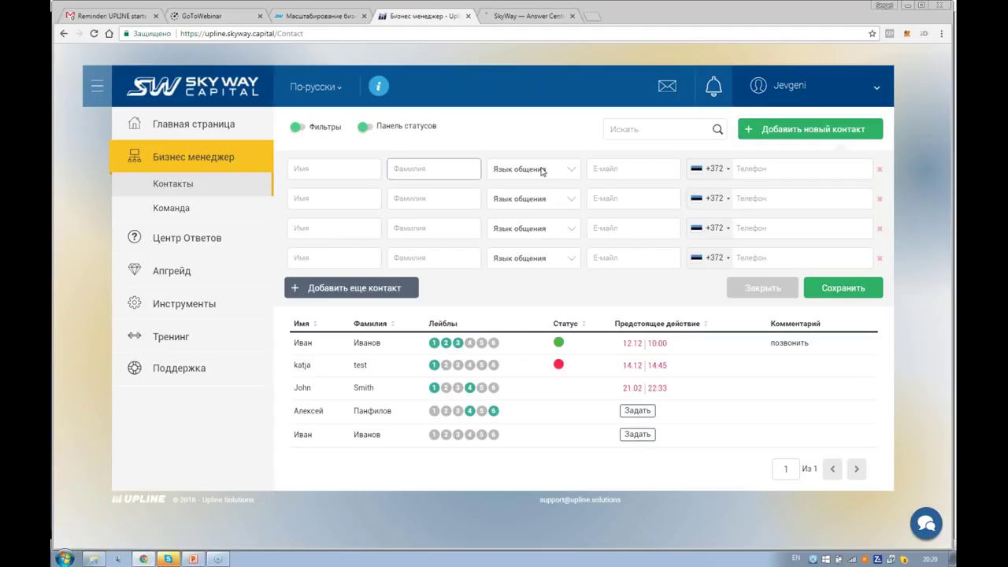
left_click(570, 173)
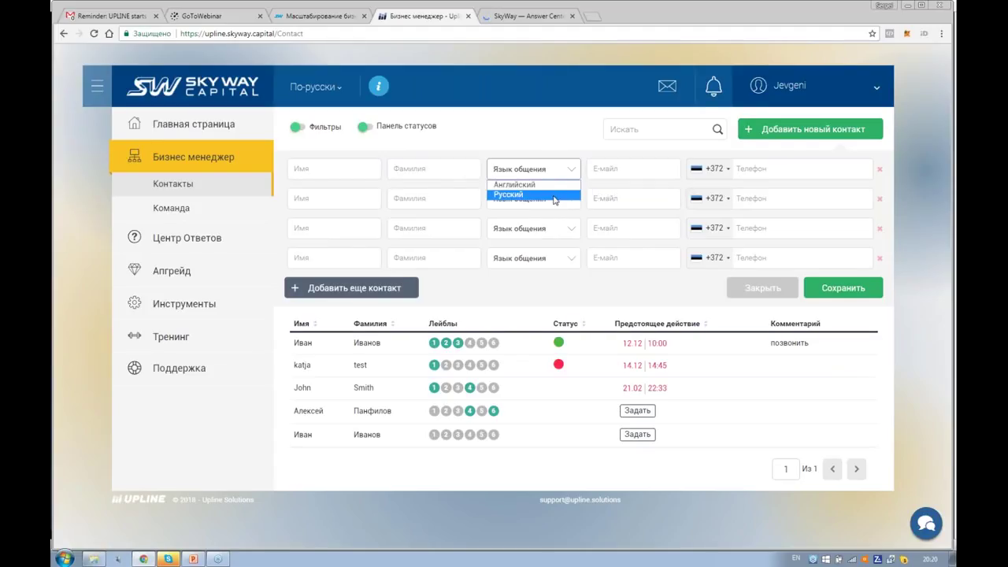
key("Up")
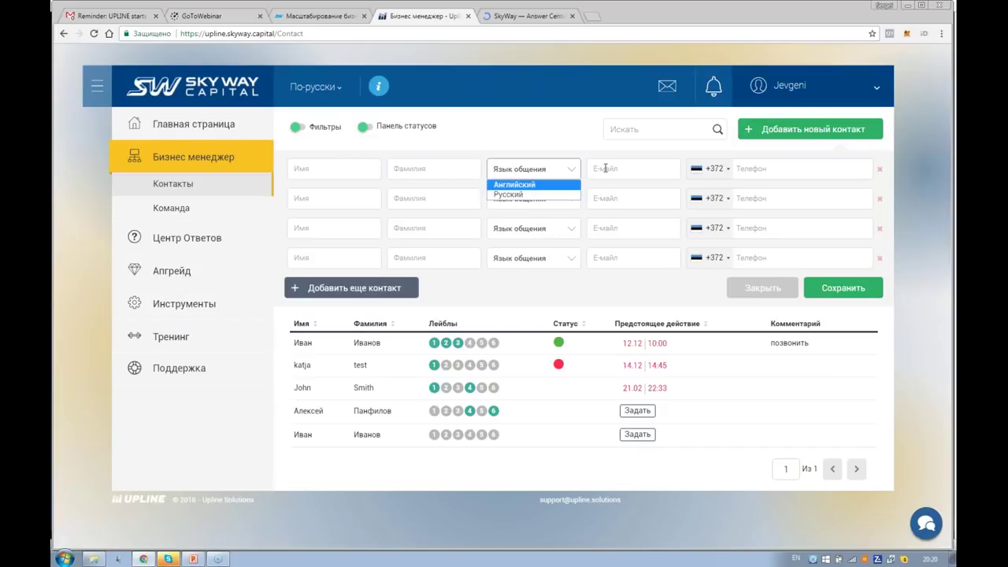
left_click(605, 168)
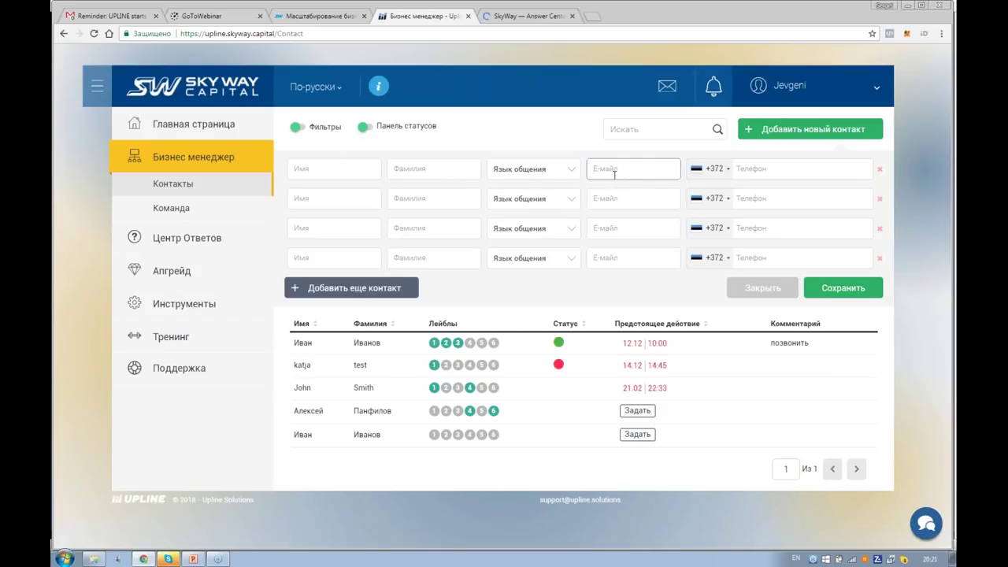
left_click(725, 172)
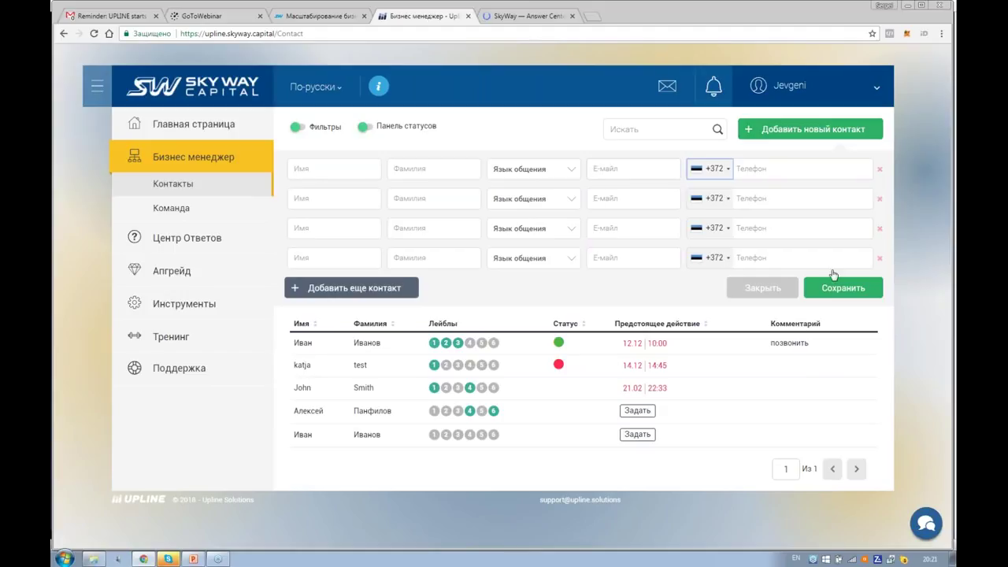
key("shift+Tab")
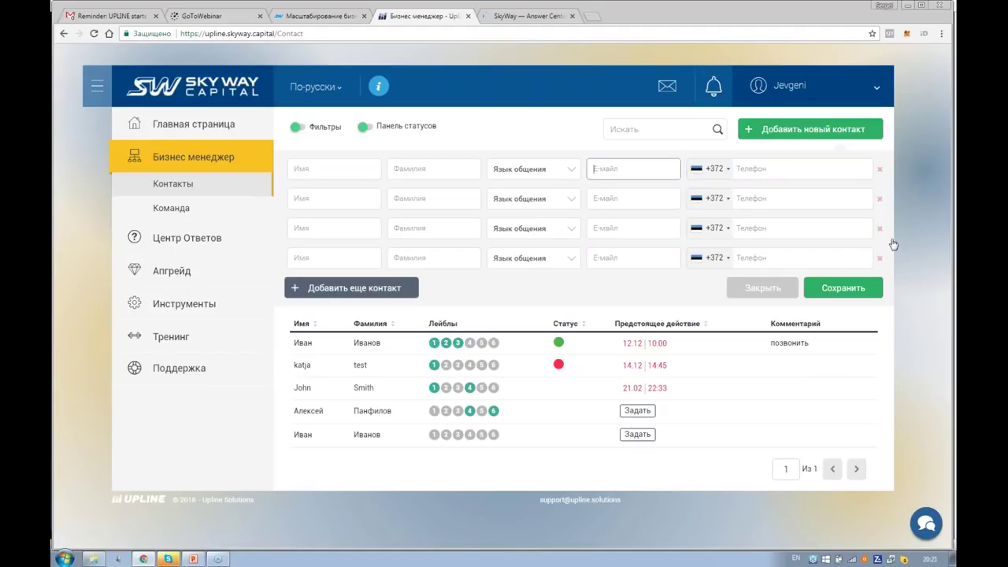
- Remove all the empty new-contact rows without saving any contact
left_click(879, 229)
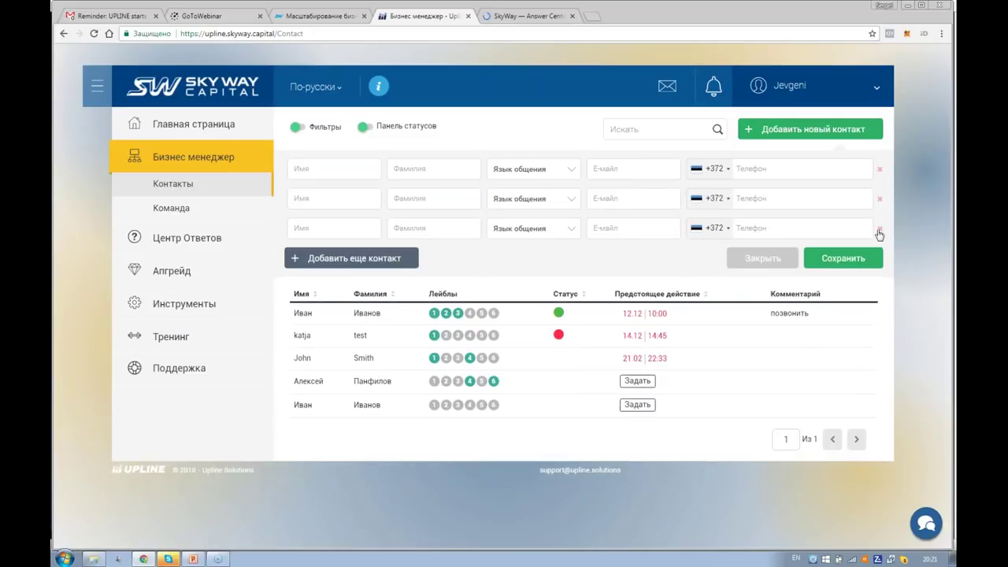
left_click(880, 170)
left_click(879, 170)
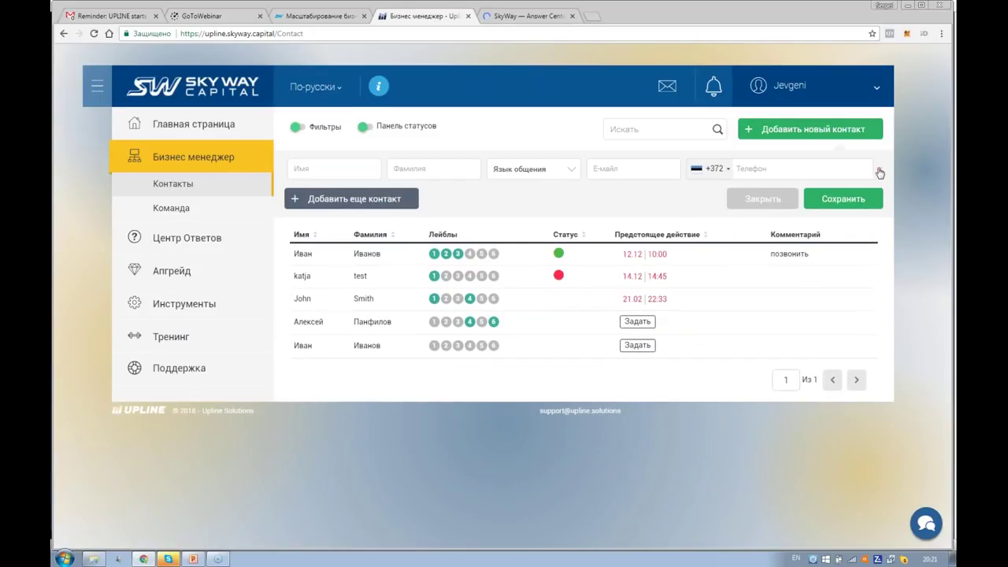
left_click(879, 170)
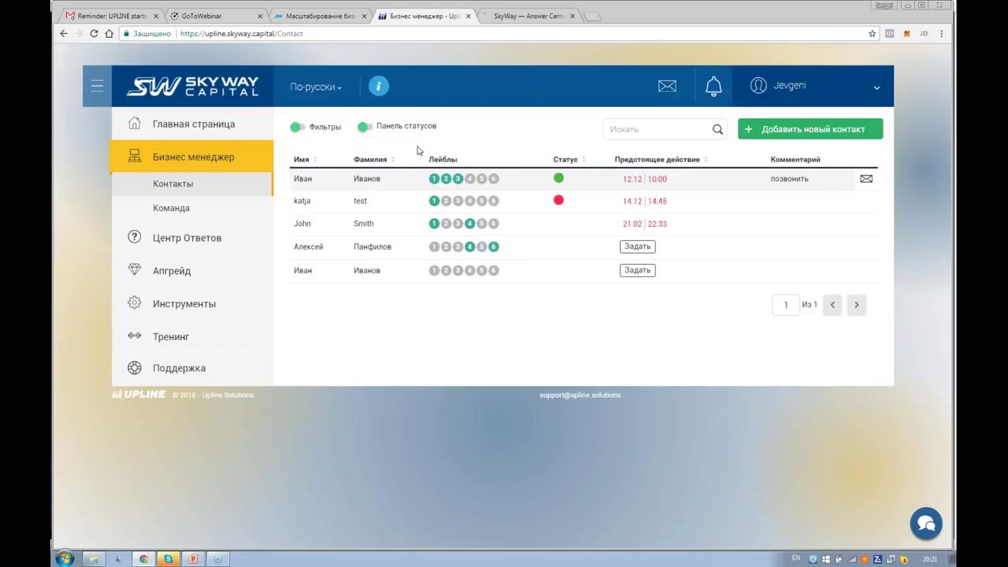
- Open the card of the first contact in the list and clear its stage labels
left_click(422, 179)
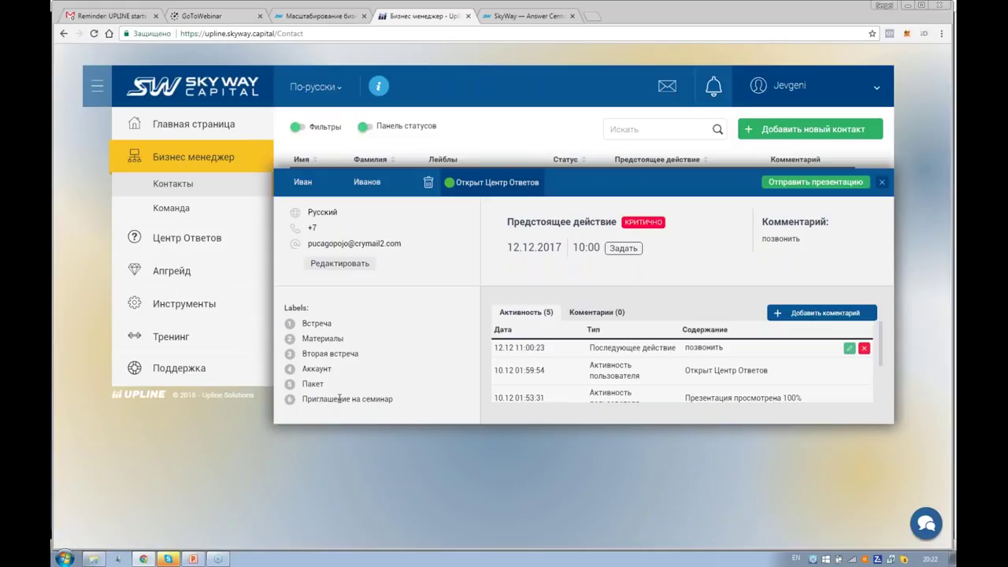
left_click(289, 324)
- Open the first contact's presentation e-mail form, close it, and bring it up again from the contact's card
left_click(785, 186)
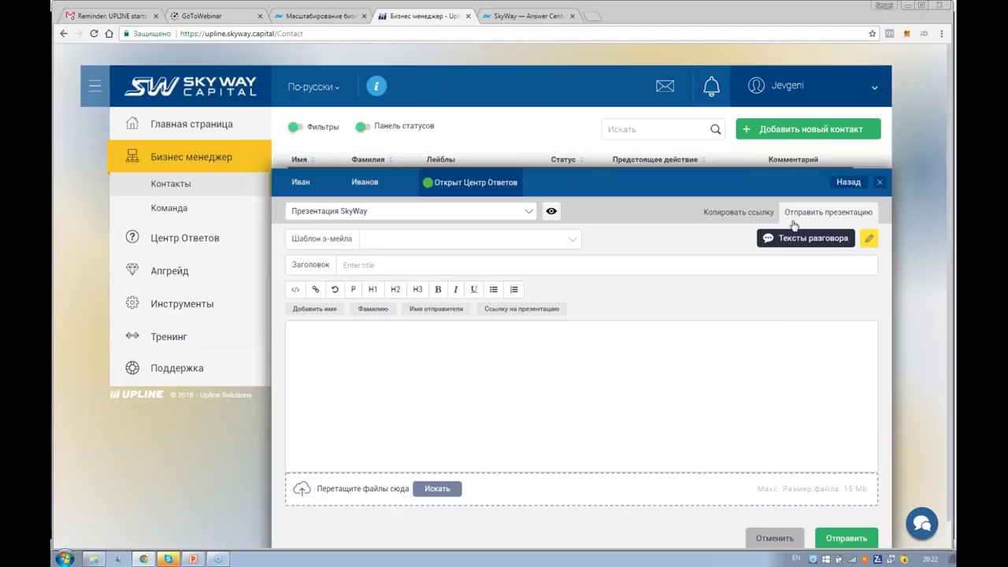
left_click(880, 184)
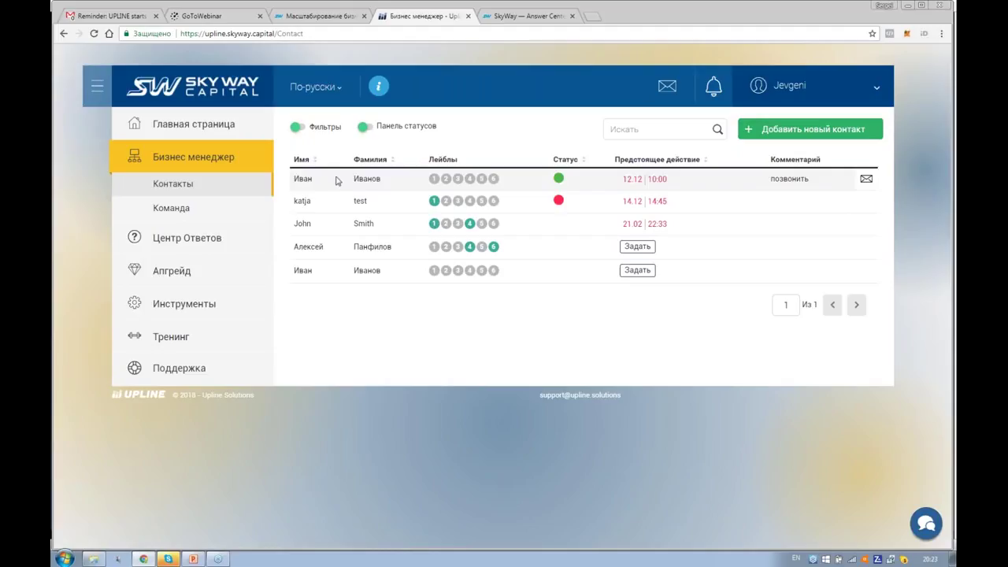
left_click(334, 181)
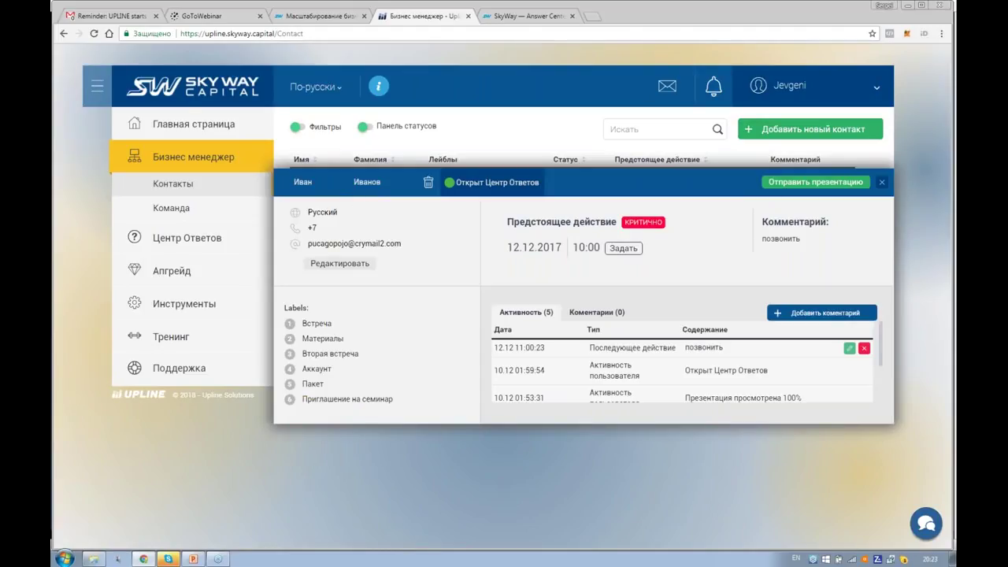
left_click(815, 182)
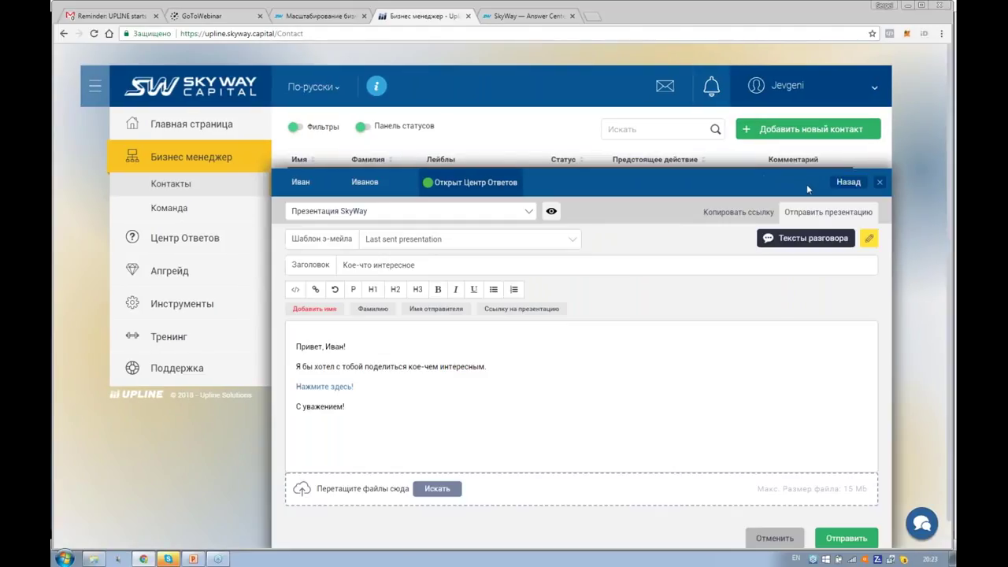
- View the Russian conversation script Образец звонка 2, including its edit mode, and close the scripts without saving
left_click(798, 240)
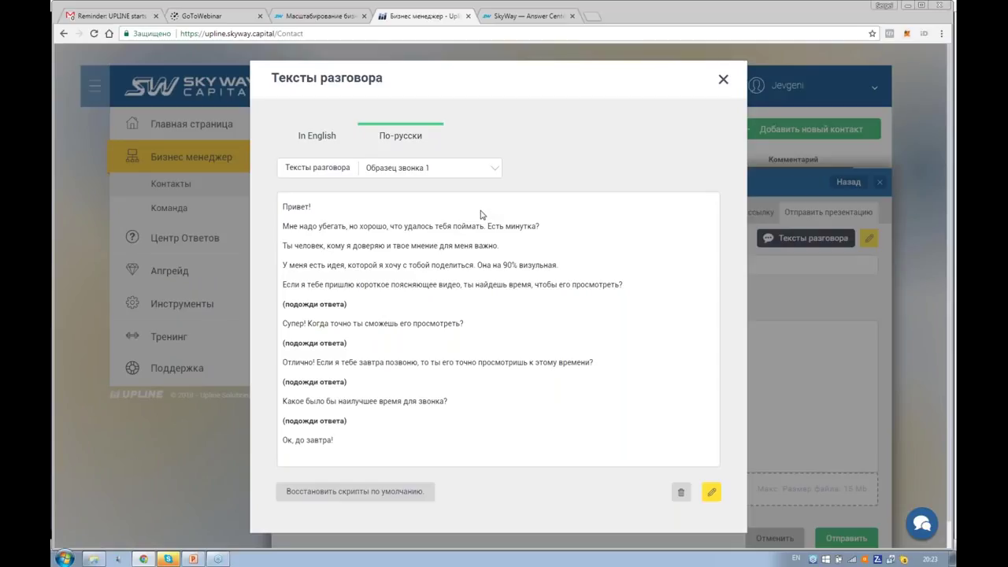
left_click(466, 176)
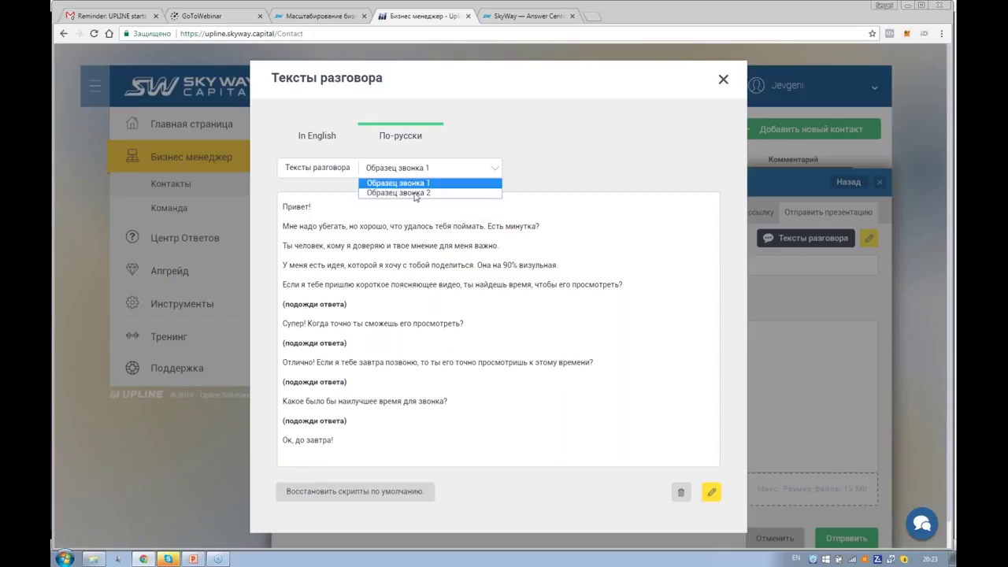
left_click(415, 194)
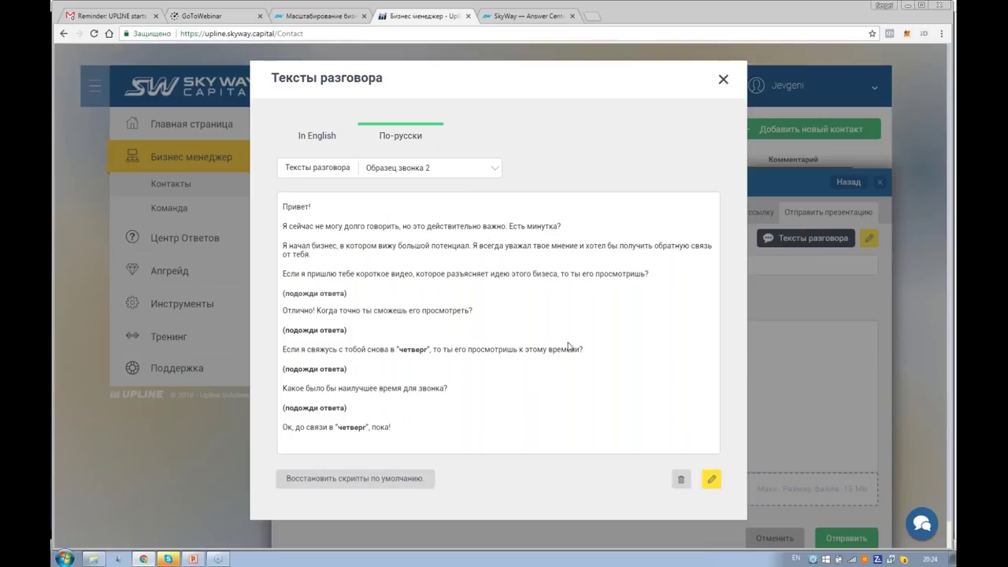
left_click(711, 479)
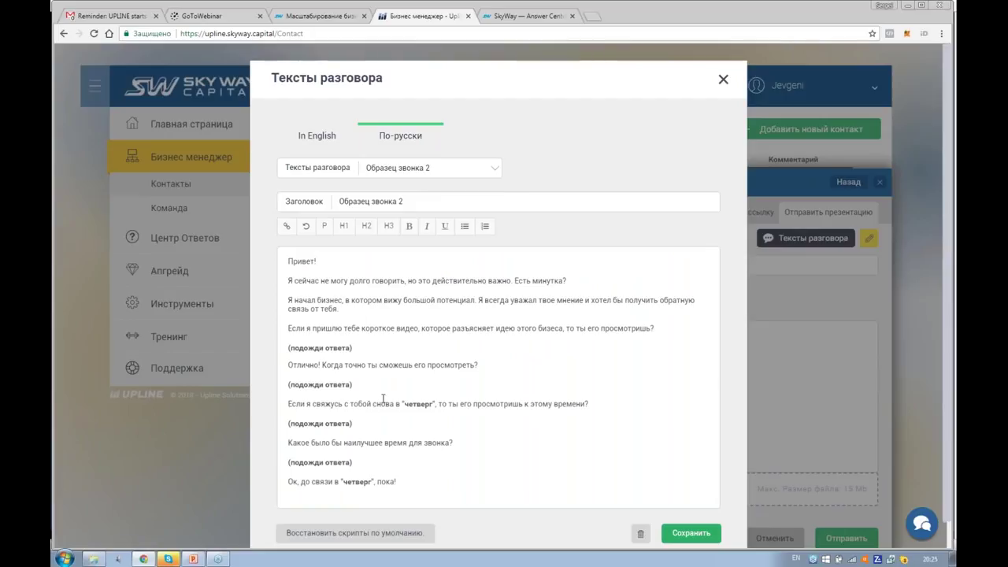
left_click(401, 441)
left_click(725, 229)
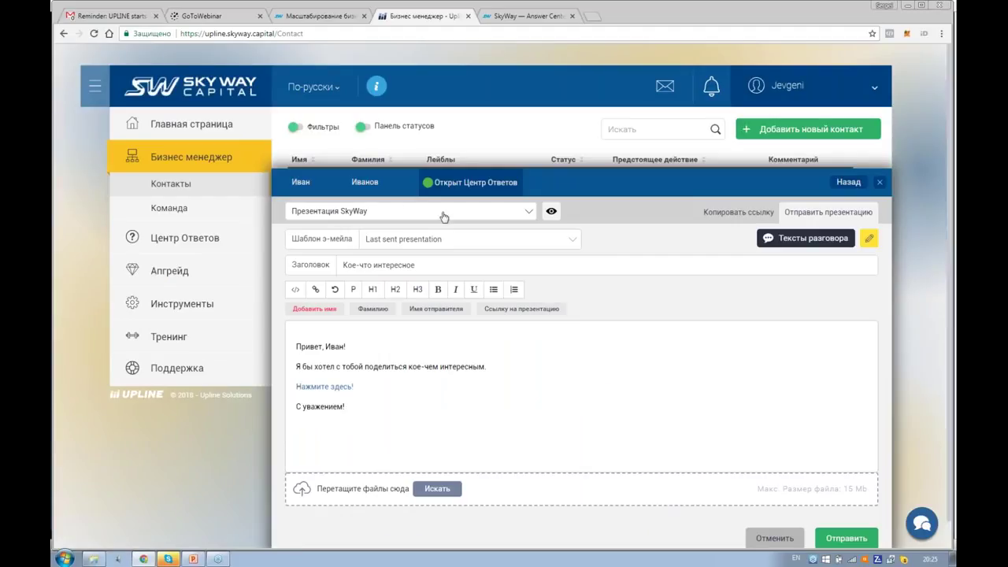
- Check the available presentations, preview the video of Презентация SkyWay without playing it, and close the preview
left_click(530, 216)
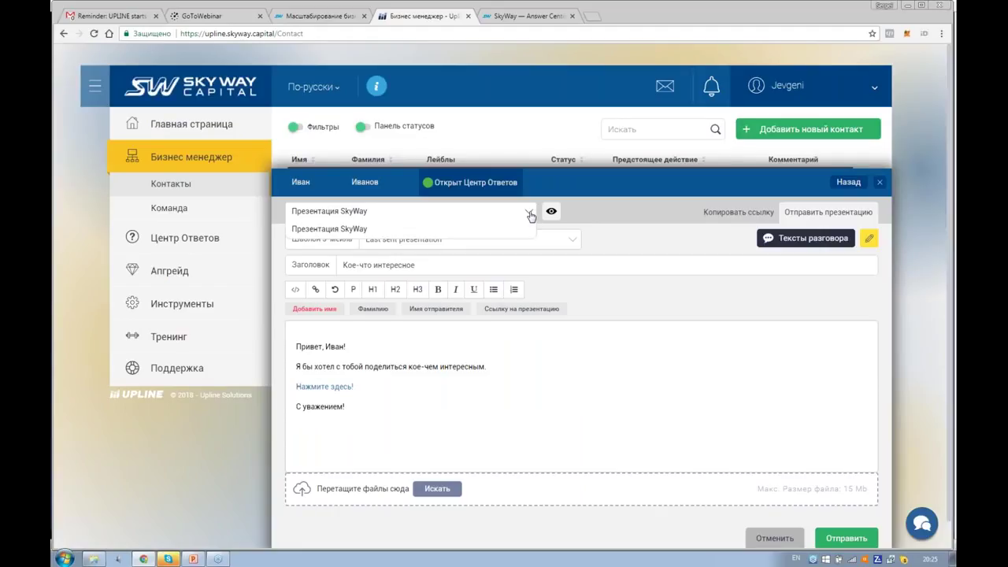
left_click(551, 213)
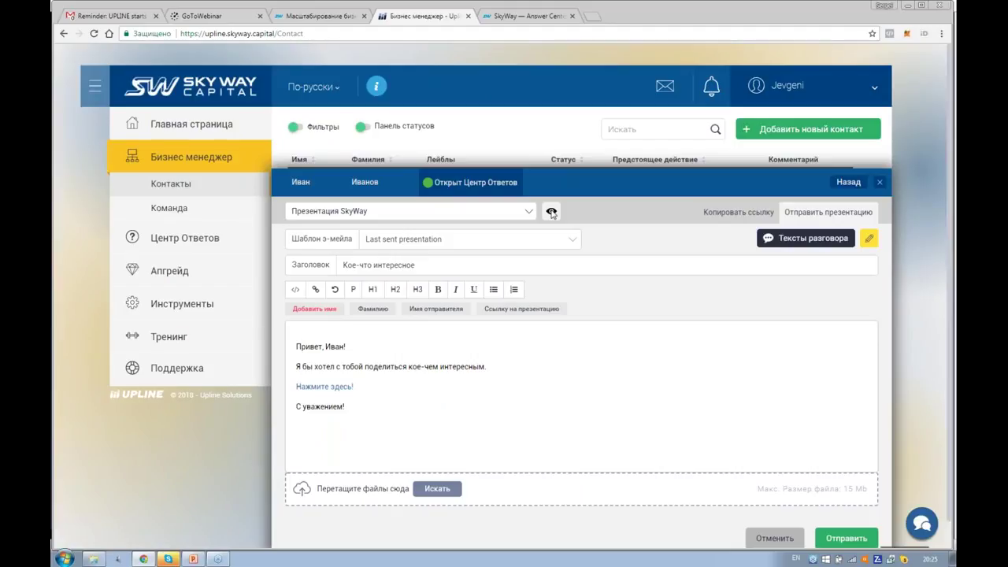
left_click(551, 213)
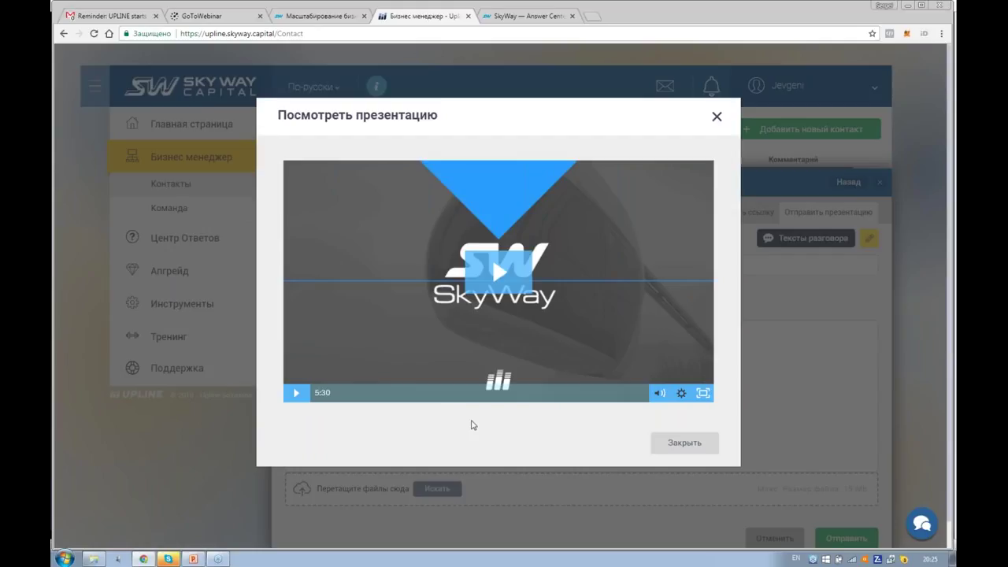
left_click(717, 118)
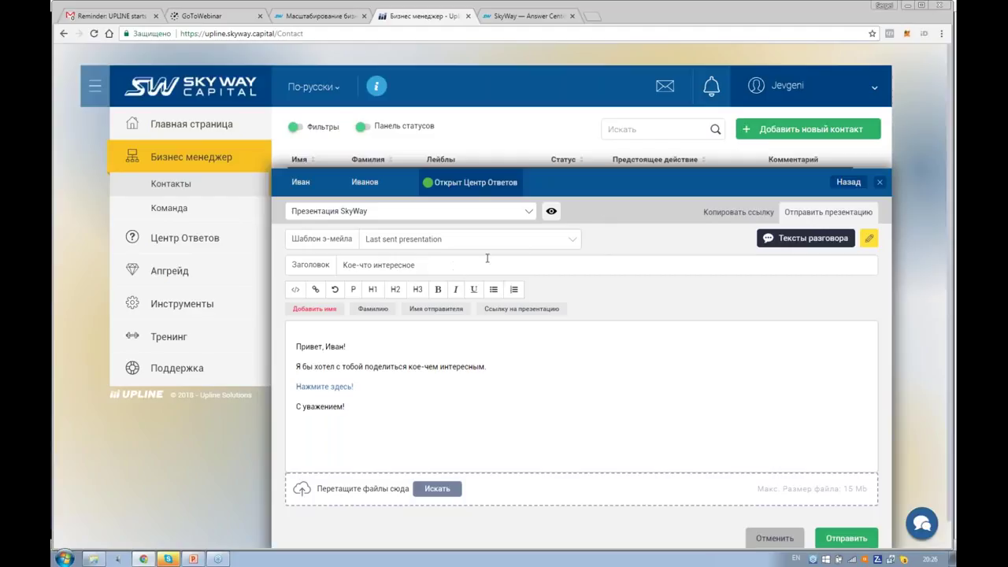
- View the e-mail templates Кое-что интересное, Обещанные видео and Идея in turn, and close the presentation form without sending
left_click(522, 244)
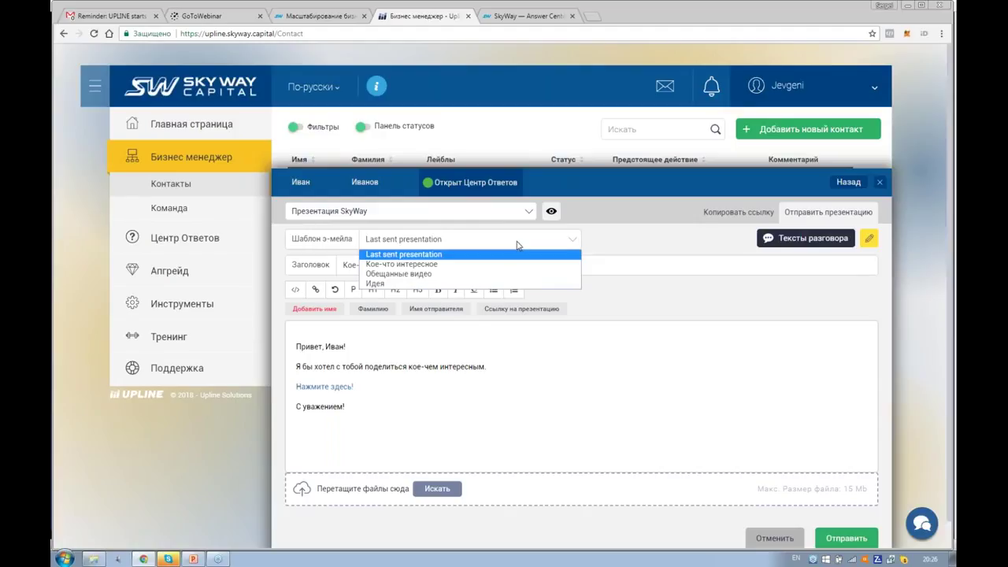
left_click(434, 266)
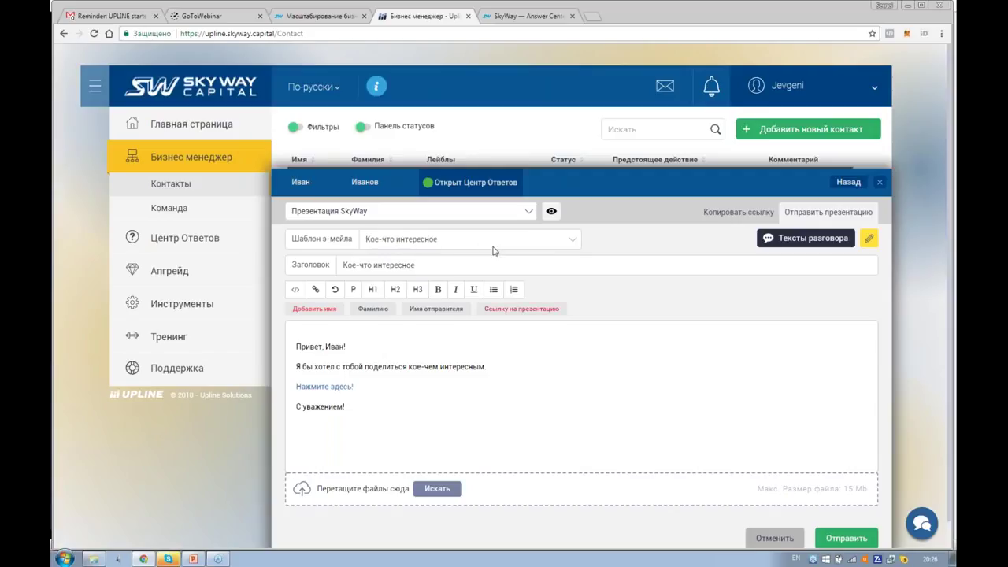
left_click(574, 241)
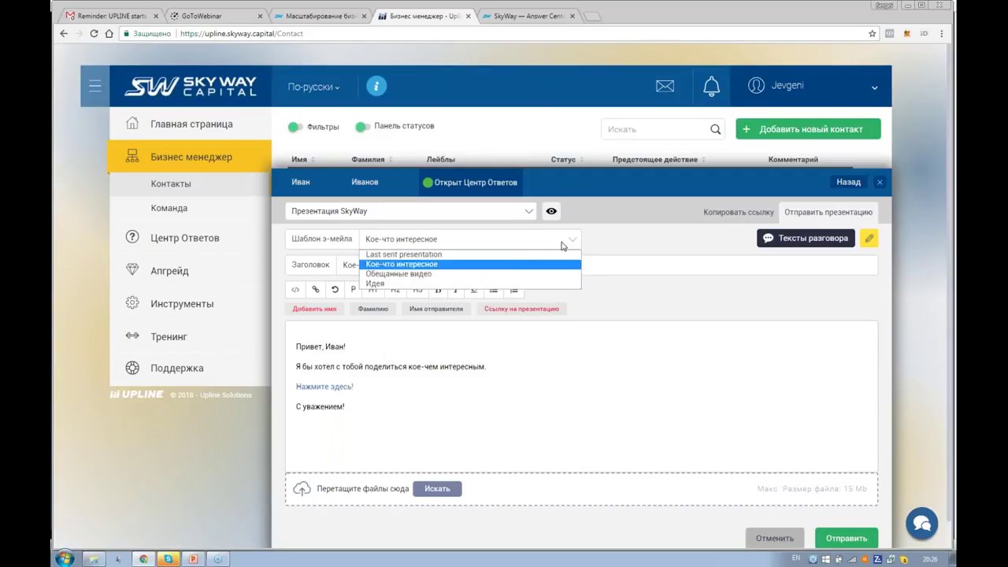
left_click(507, 275)
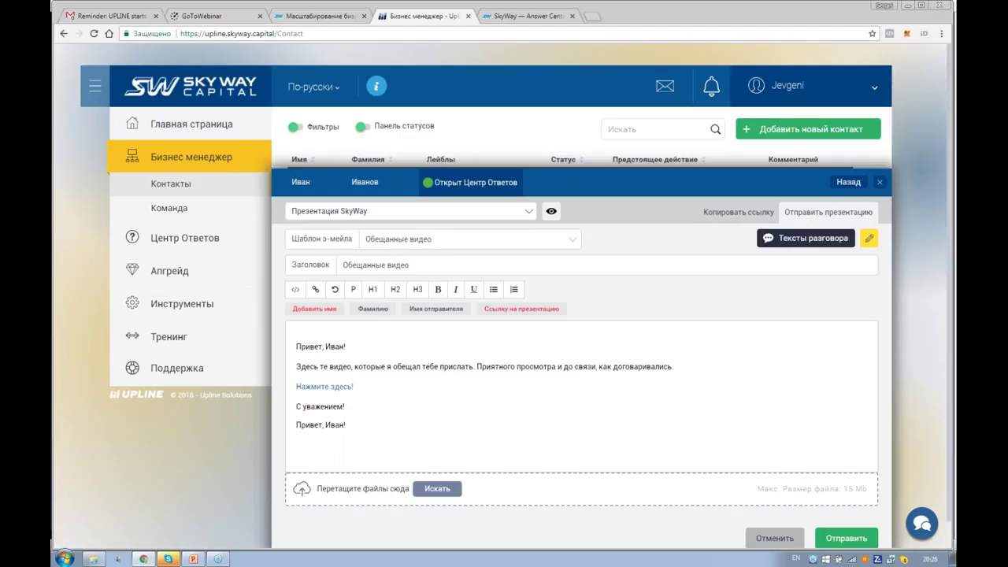
left_click(572, 240)
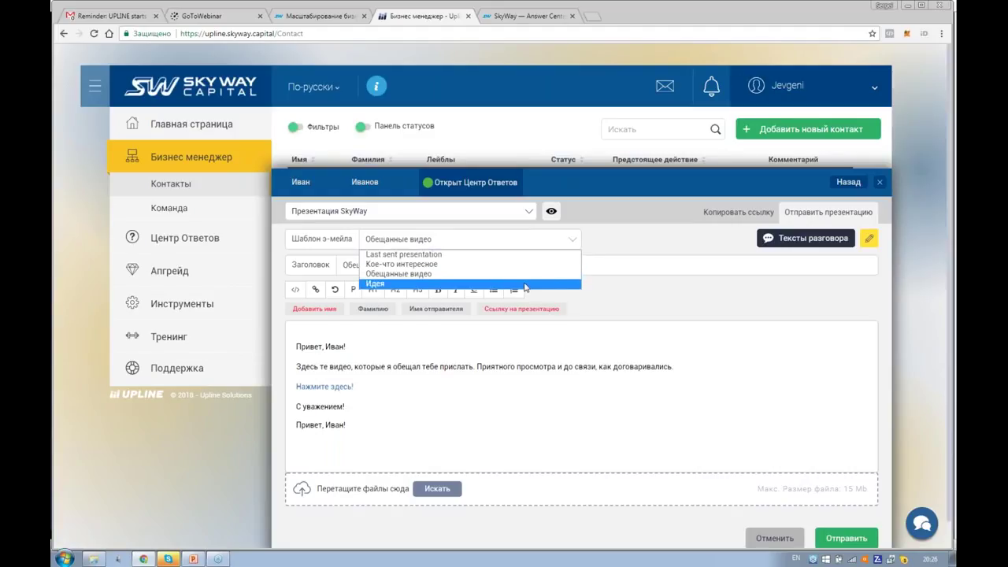
left_click(555, 278)
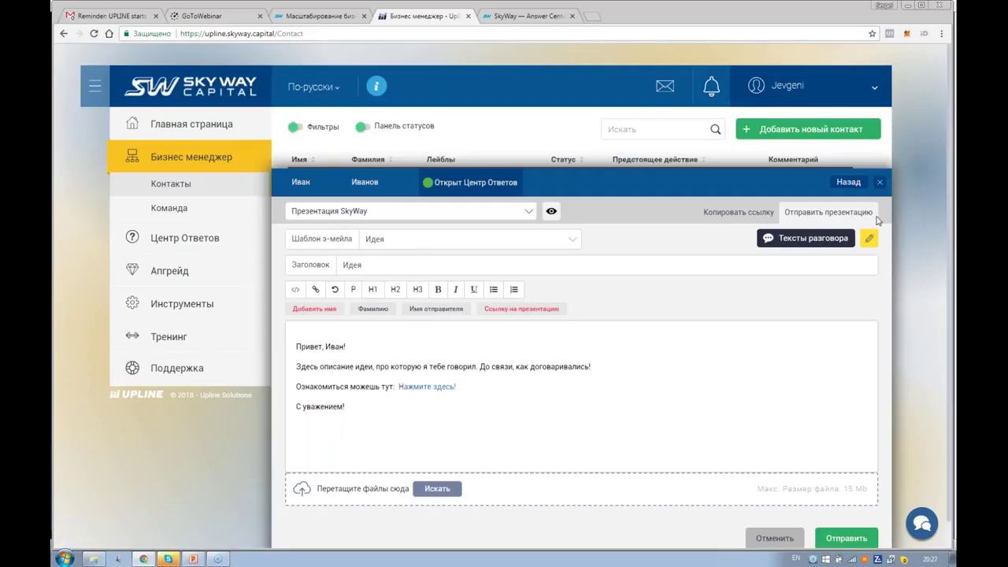
key("Escape")
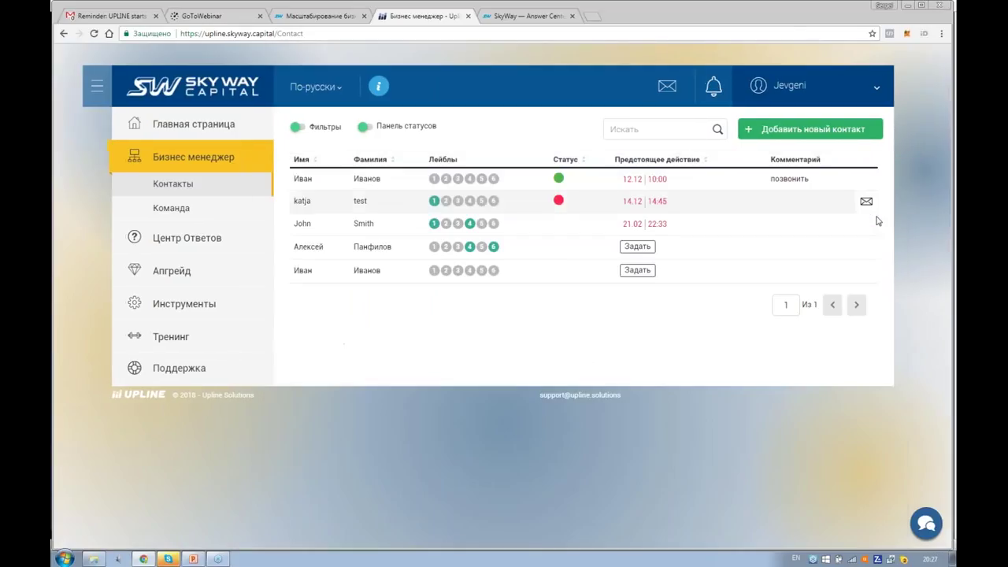
- Open the first contact's card, review the activity history from newest to oldest entry and back, and close the card
left_click(331, 183)
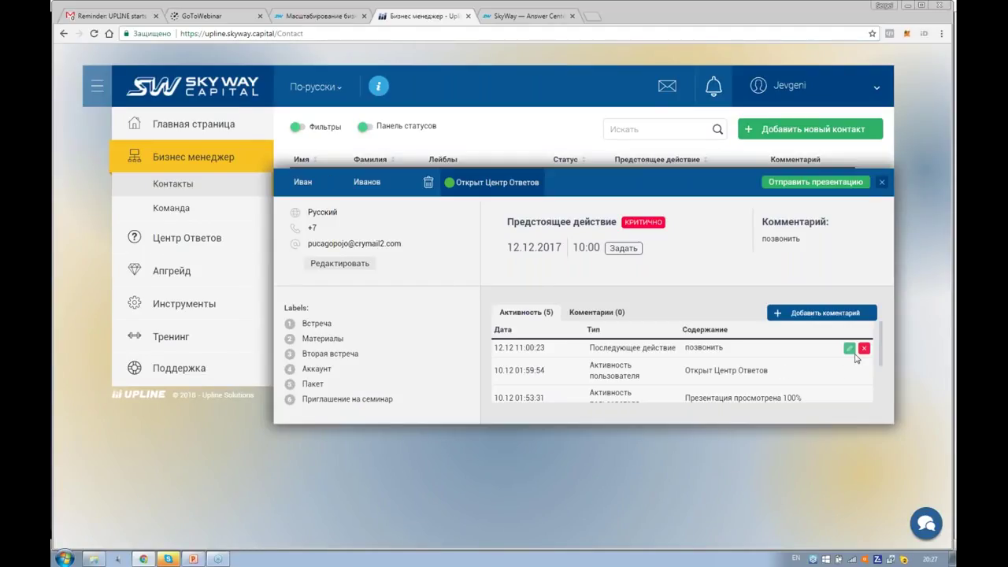
left_click_drag(883, 347, 883, 351)
scroll(883, 351, "up", 1)
left_click_drag(883, 353, 885, 400)
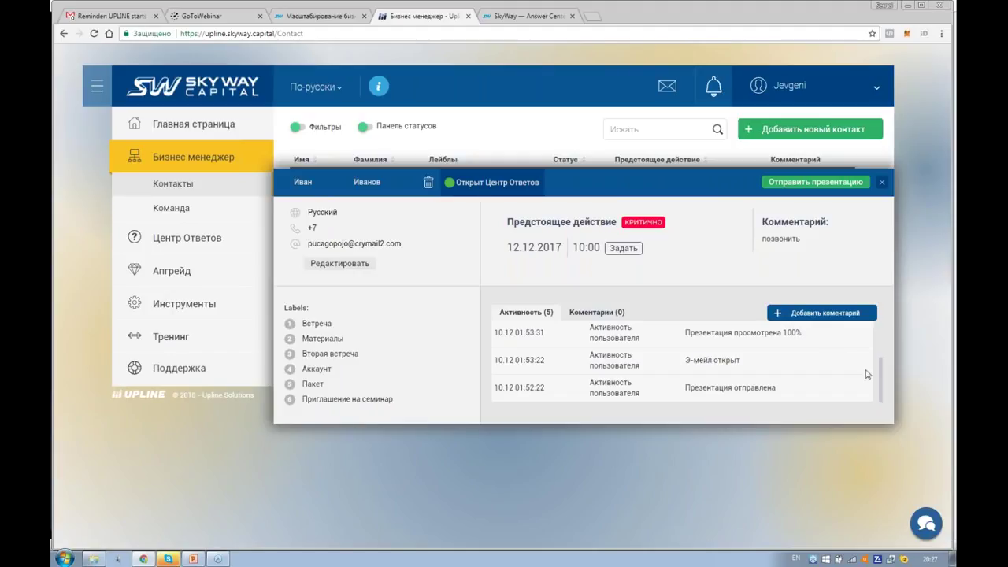
left_click_drag(882, 380, 885, 340)
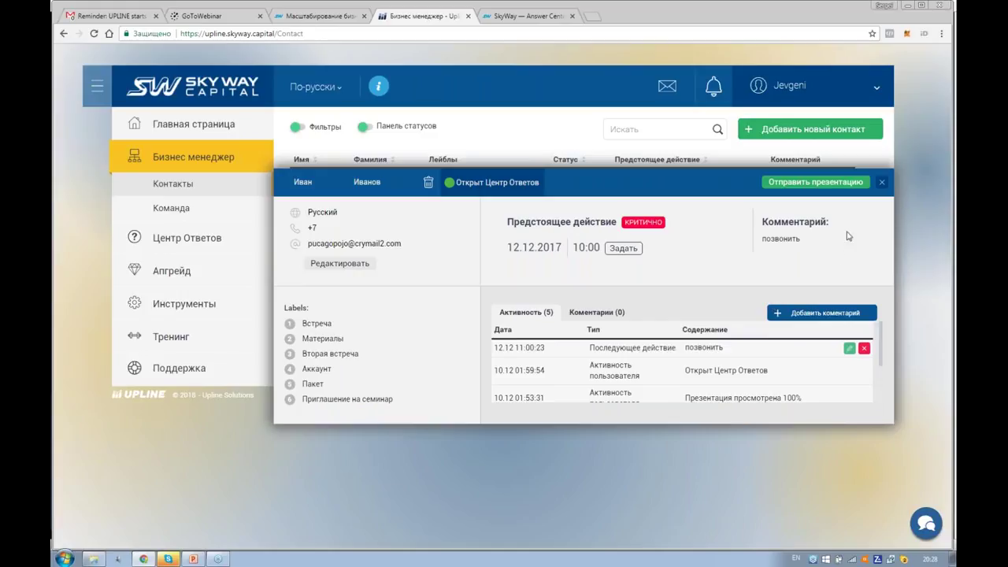
left_click(881, 182)
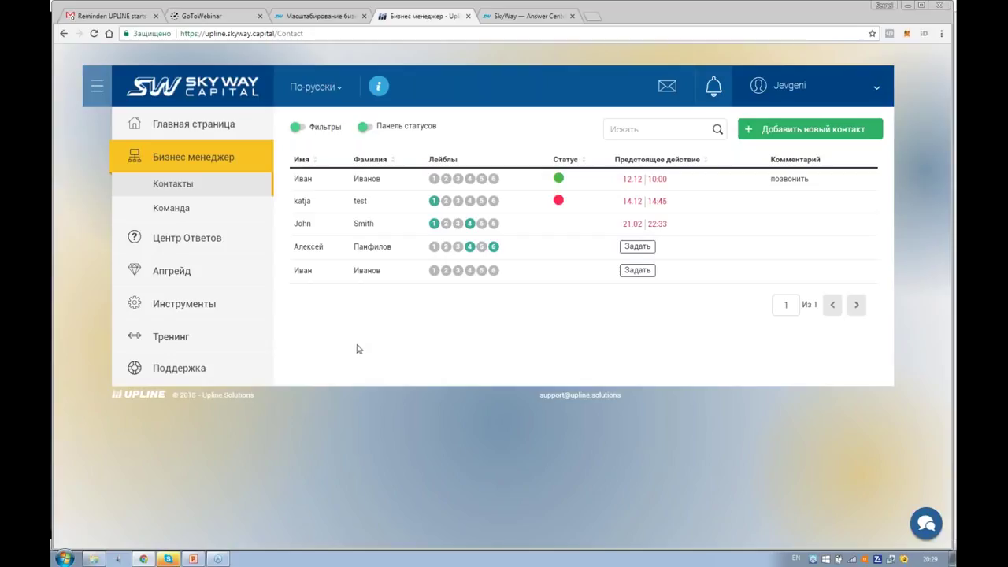
- Switch to PowerPoint Viewer with the presentation Upline-SW-New-13-03-2018-dark
left_click(193, 559)
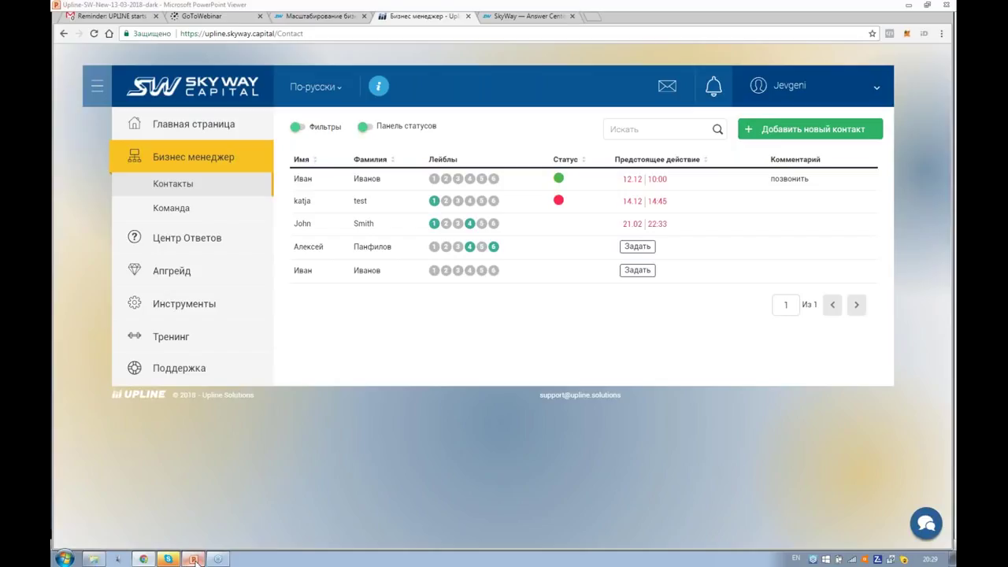